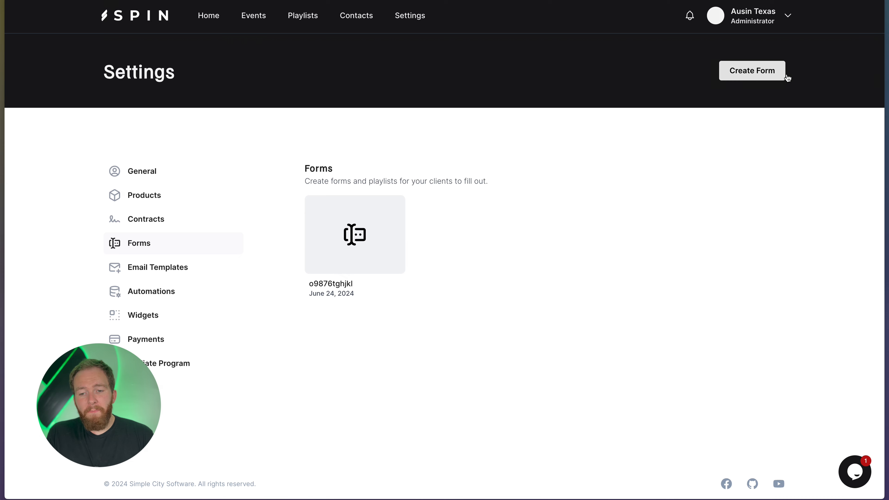
Create a new form named "Secret Air Guitar Anthems"
click(765, 71)
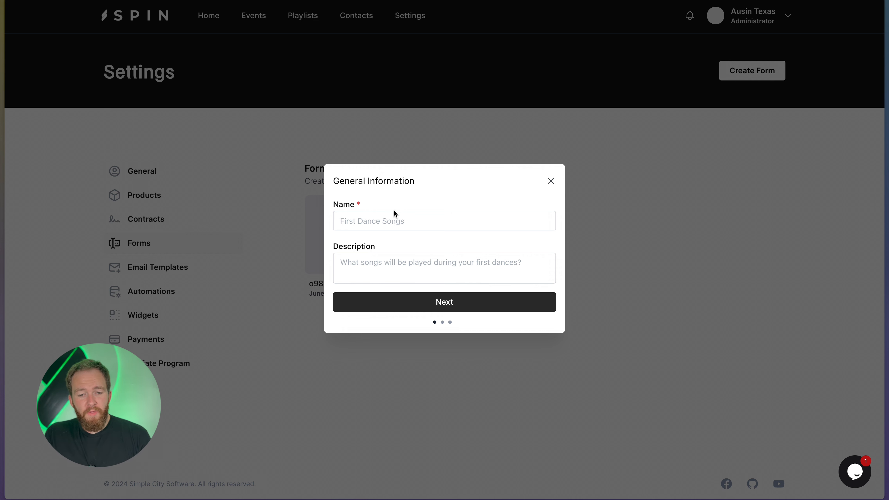
click(396, 220)
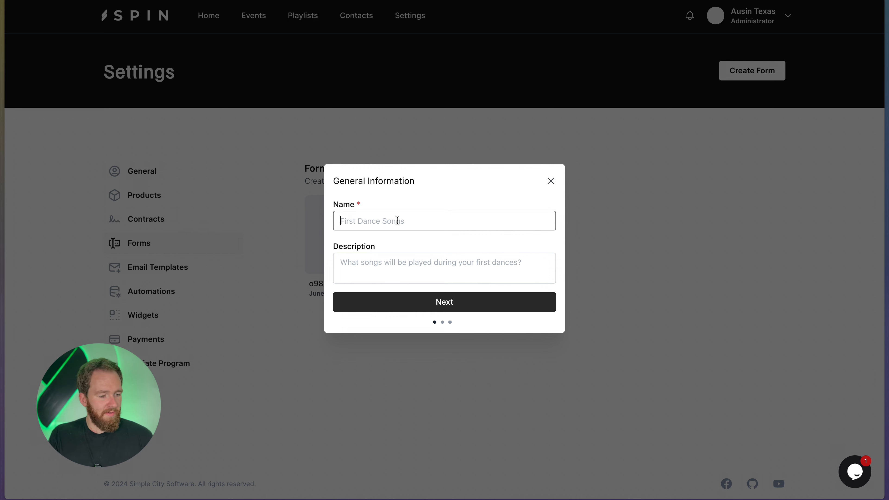
text(Secret Air )
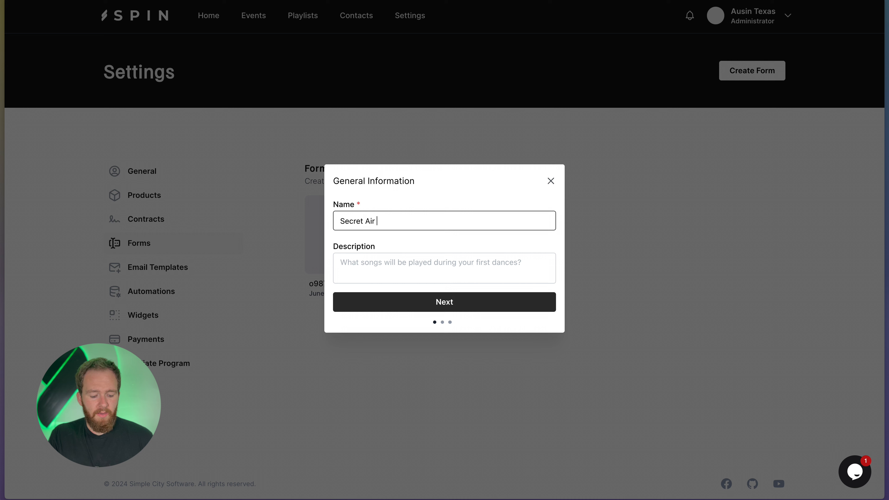
text(Guitar Anthems)
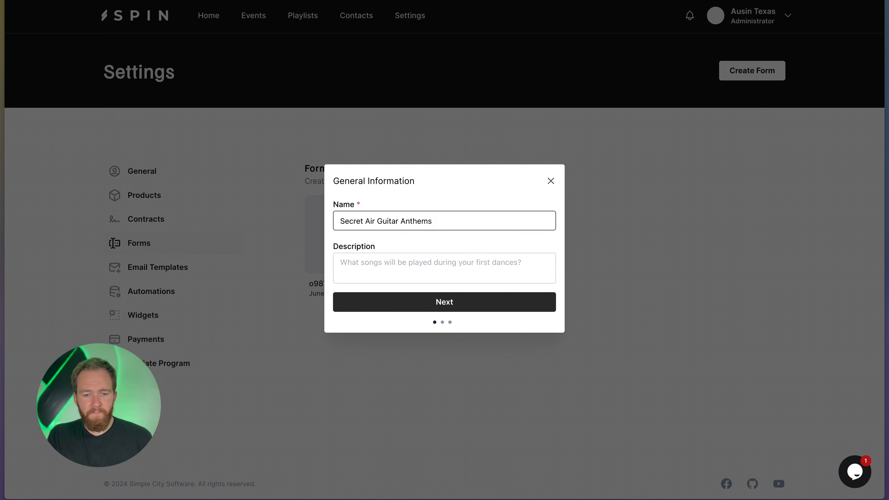
Describe the form as "Tell us your favorite air guitar tracks, so we can play them. We REALLY want you to win, *wink* *wink*."
key(Tab)
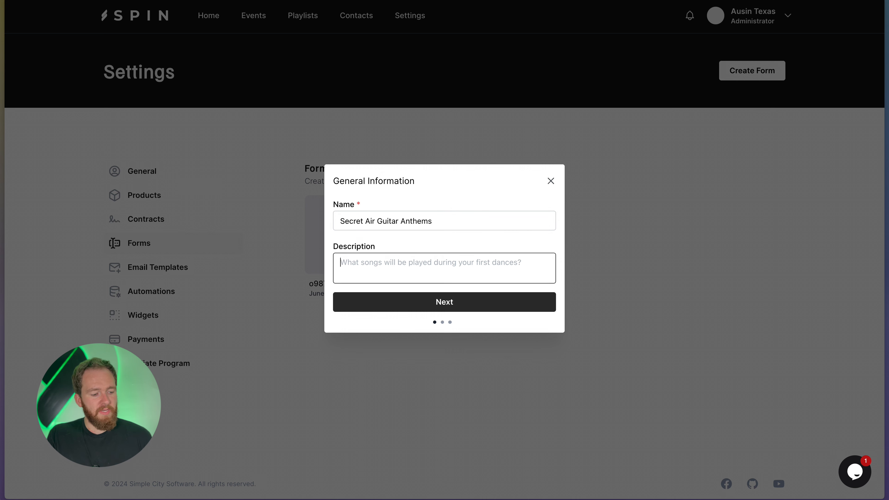
text(Tell us your a)
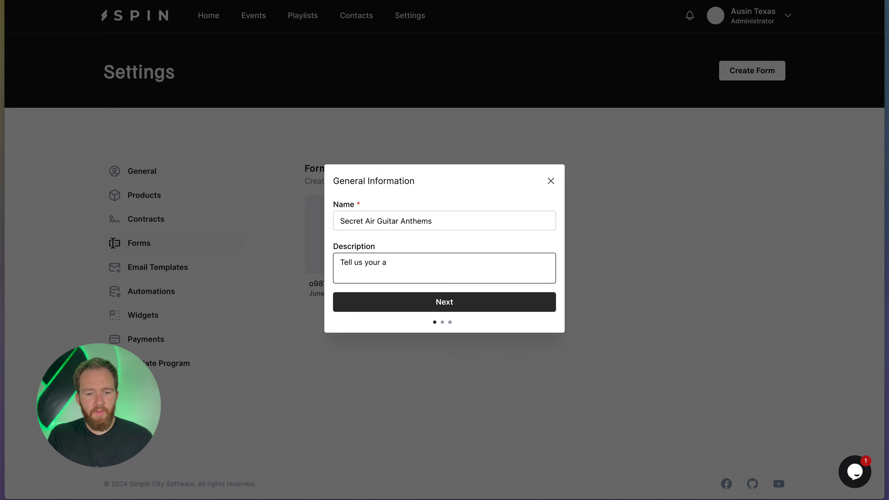
key(BackSpace)
text(favorite air guit)
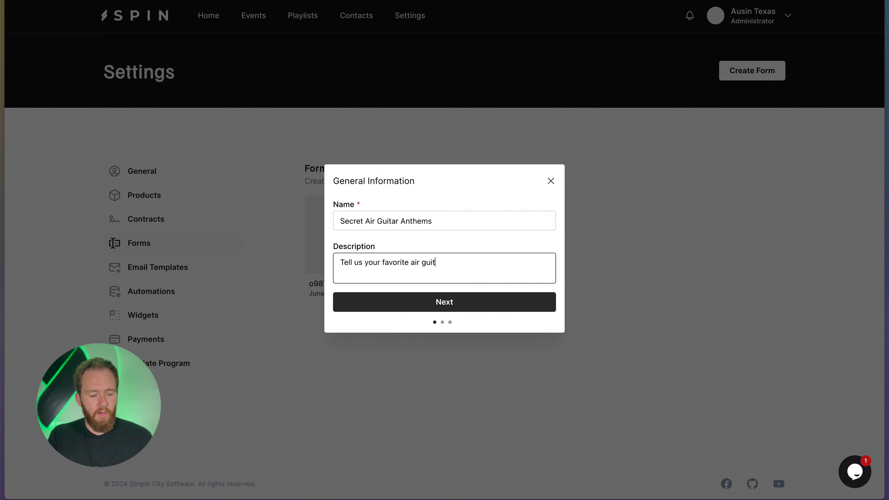
text(ar tracks, )
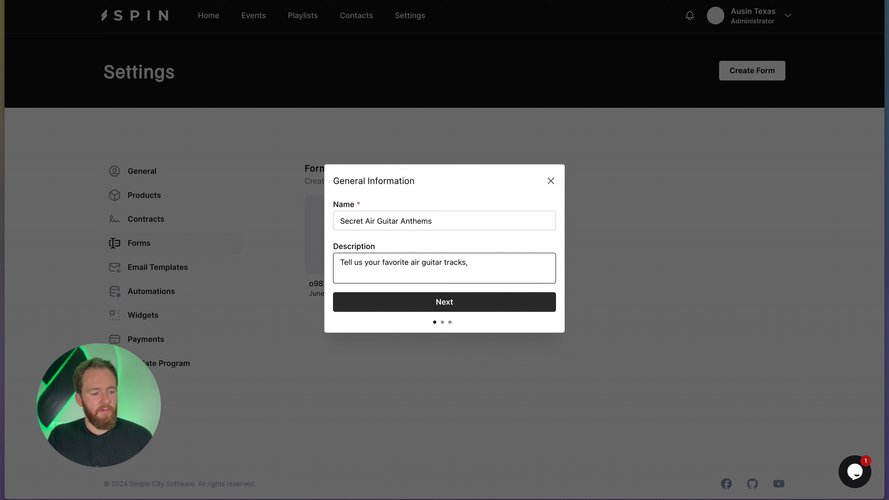
text(so we can play )
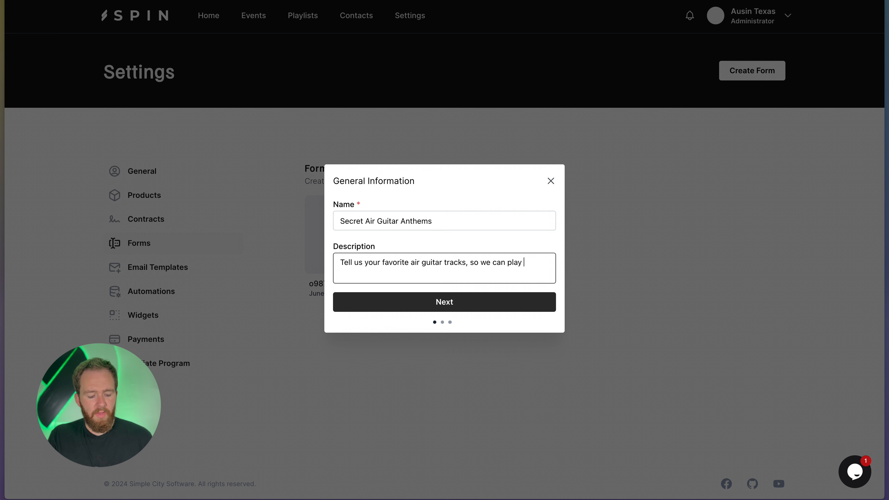
text(them. We )
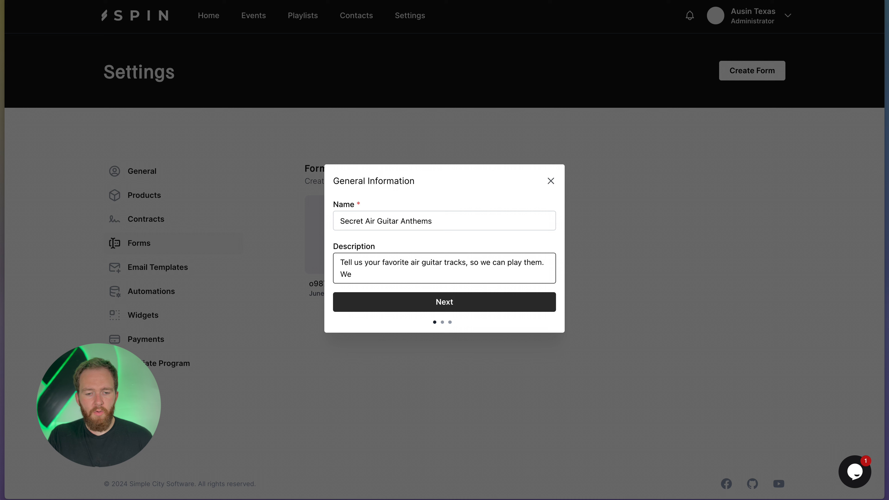
text(REALLY want )
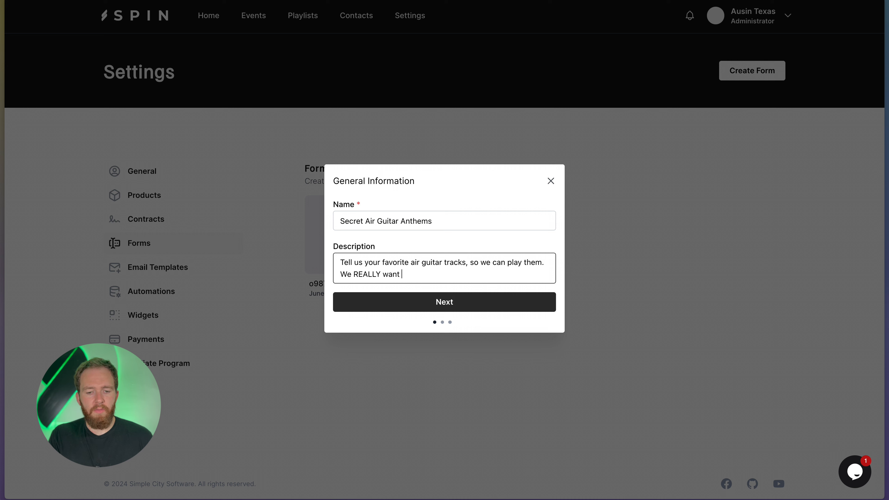
text(you to win)
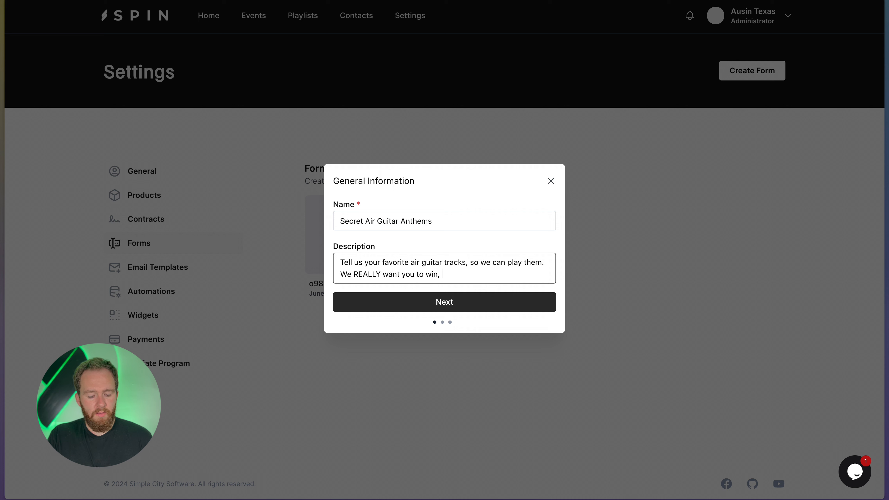
text(, *wink)
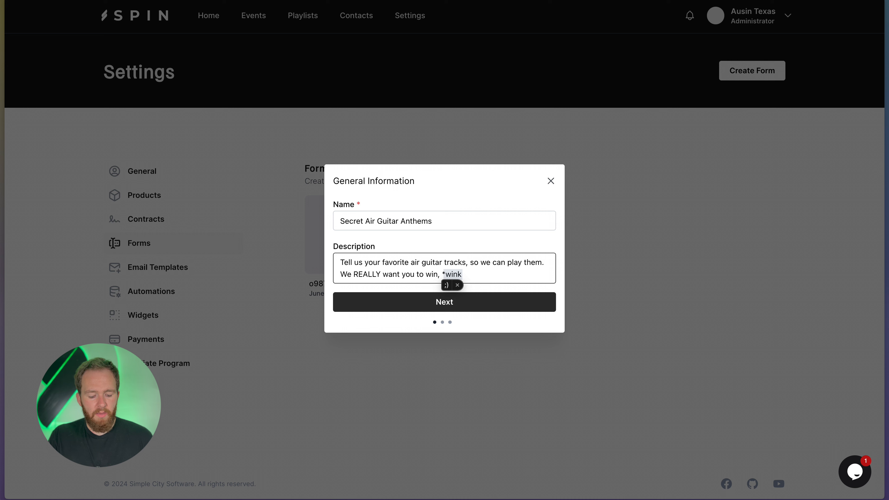
text(* *wi)
key(BackSpace)
key(BackSpace)
key(BackSpace)
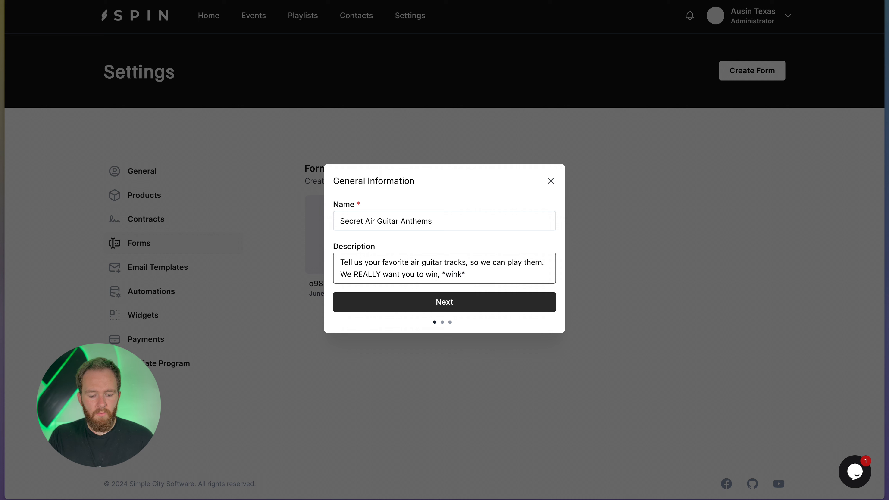
text(*wink*.)
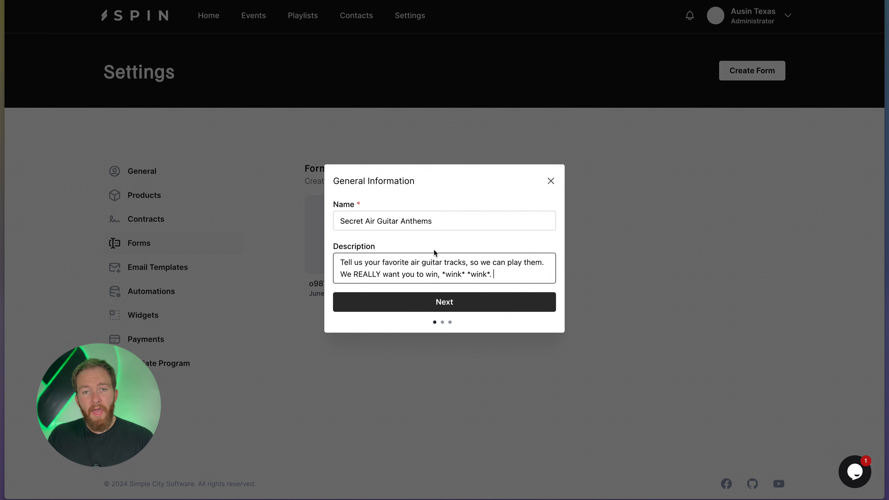
click(450, 308)
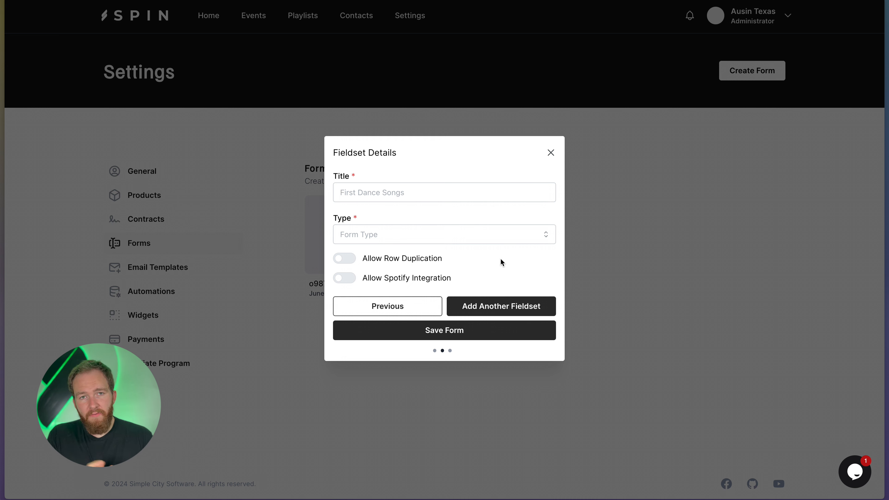
Set up the first fieldset with the title "Favorite Track", type Music, and row duplication allowed
click(474, 195)
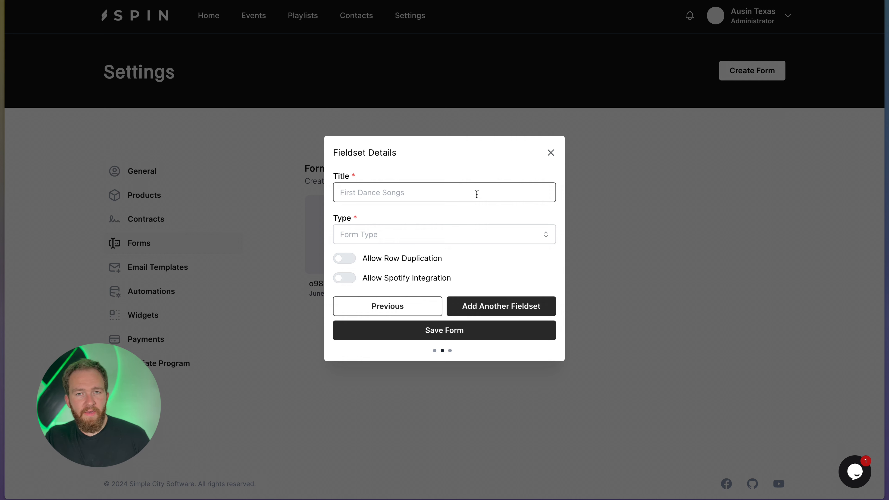
text(Favorite )
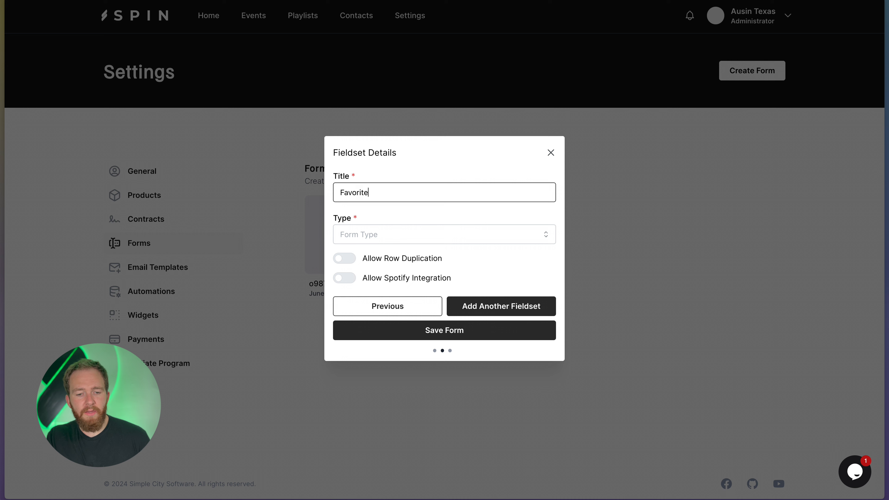
text(Track)
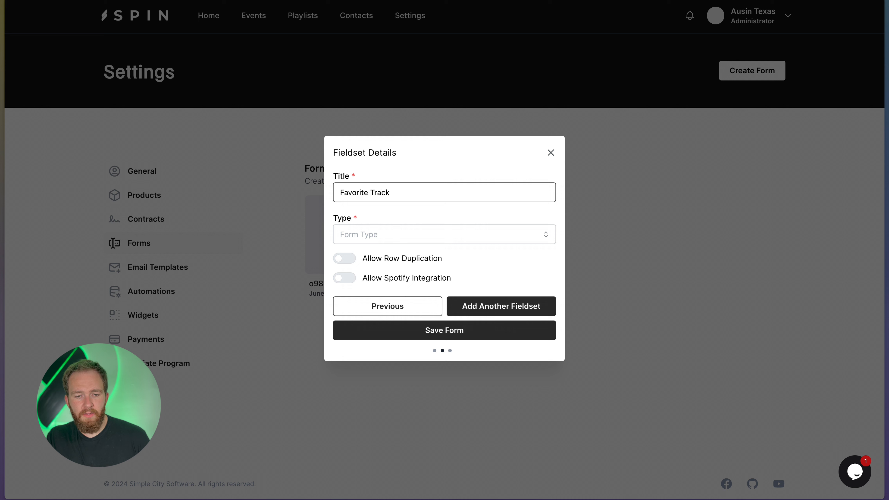
click(491, 241)
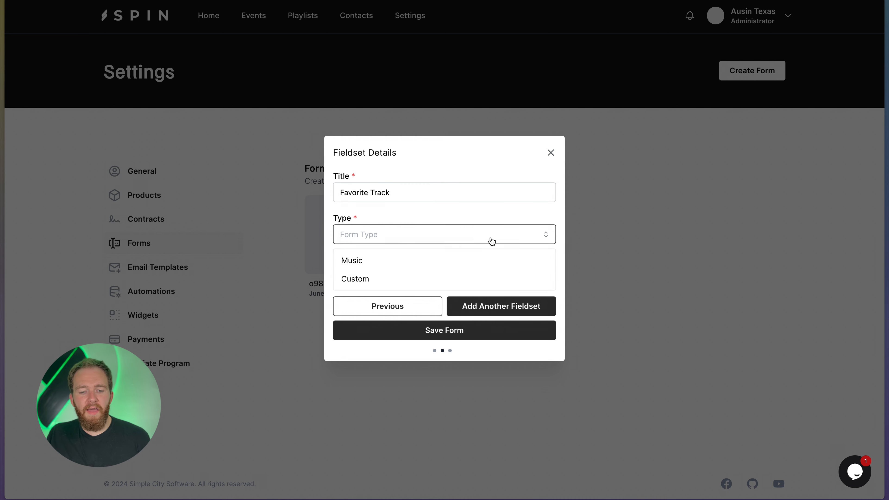
click(378, 260)
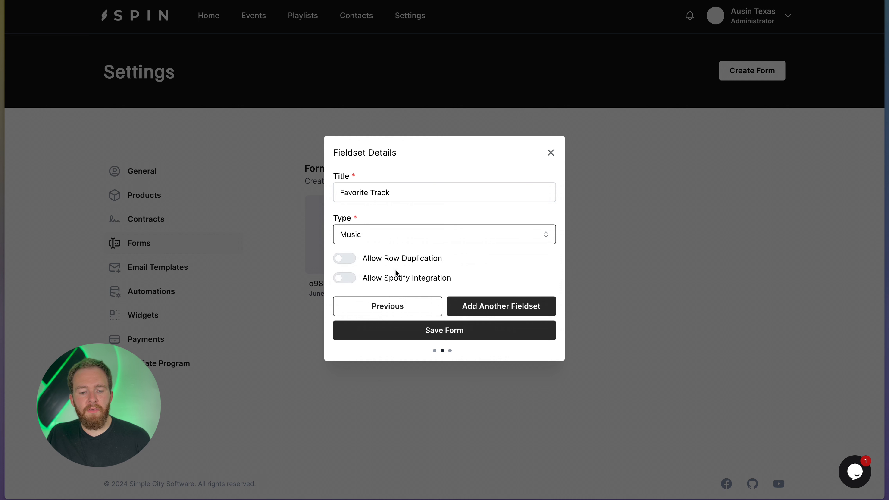
click(349, 258)
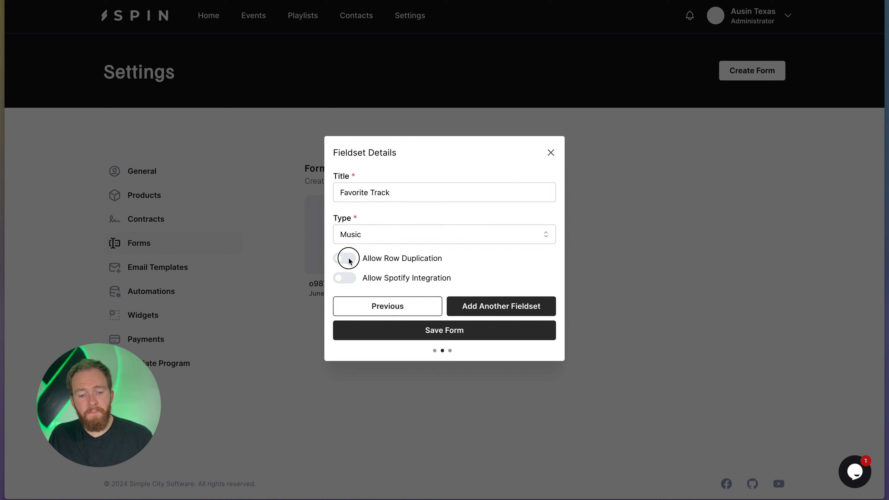
click(464, 259)
click(343, 258)
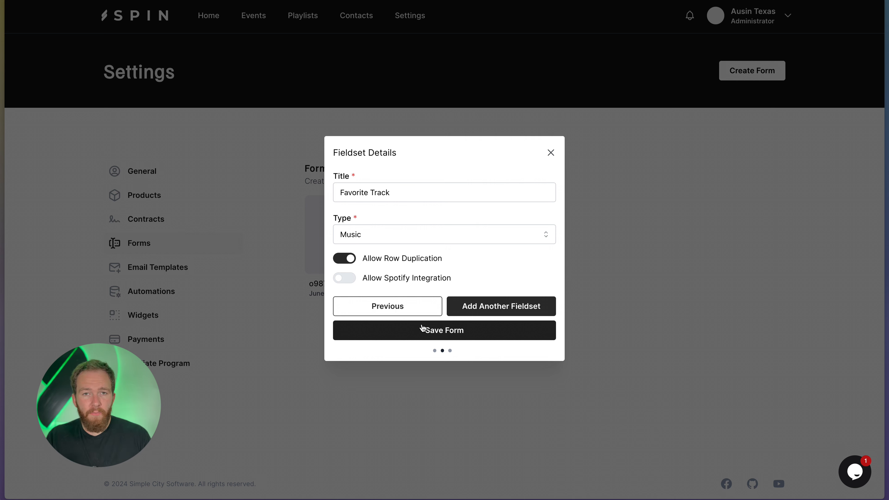
Add another fieldset titled "Favorite Lighting Color" of type Custom, with row duplication turned off, and continue to its field details
click(492, 307)
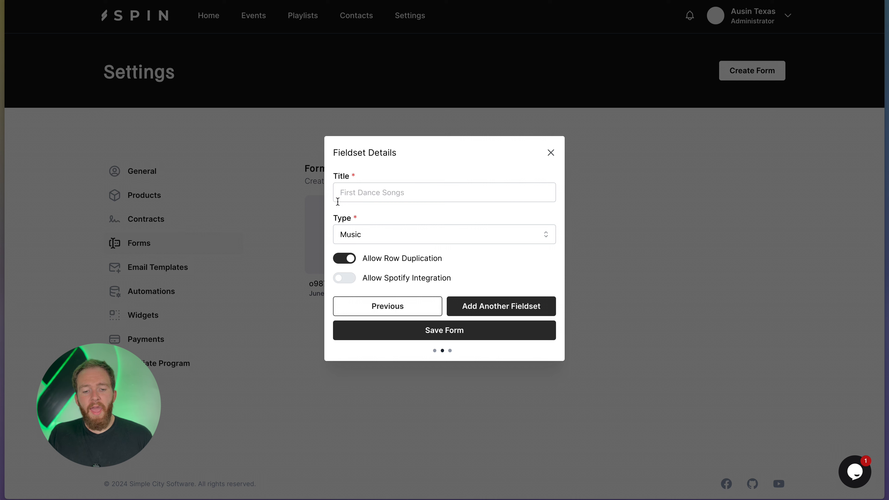
click(366, 242)
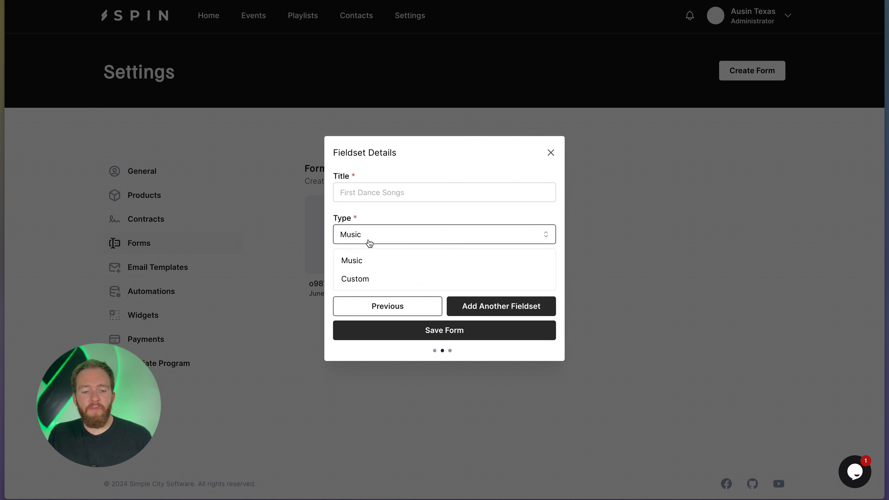
click(371, 278)
click(397, 191)
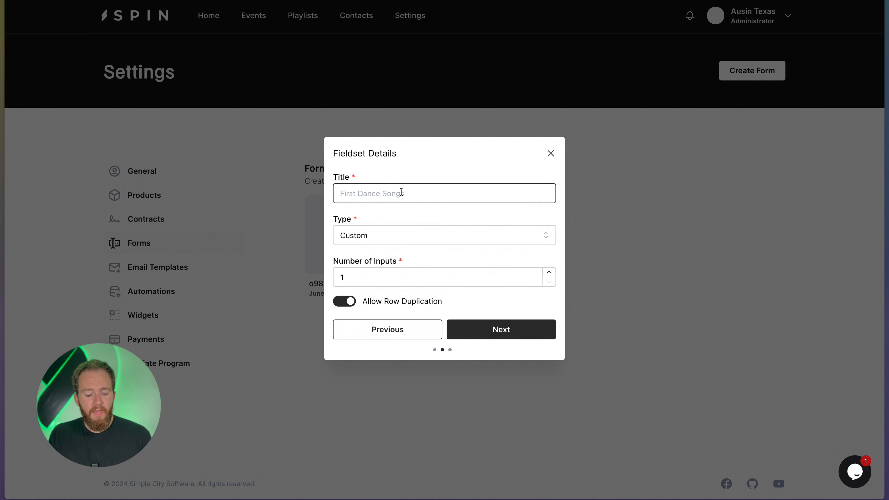
text(Favo)
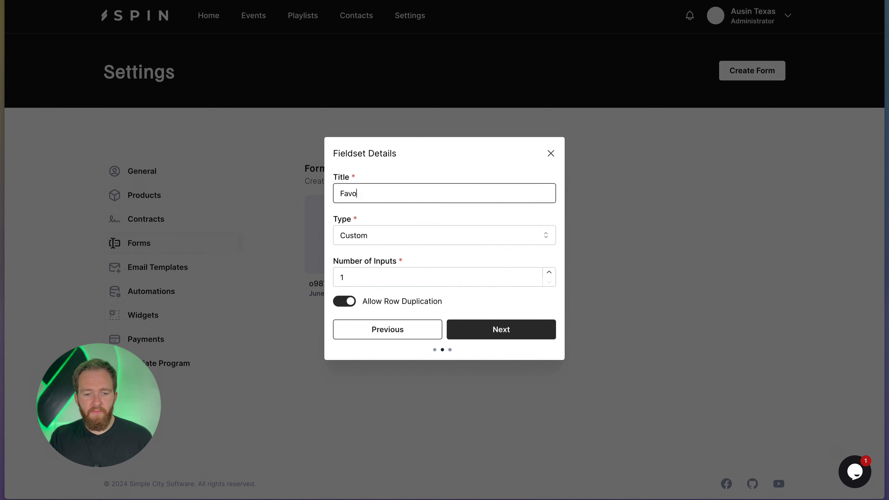
text(rite Lighting Color)
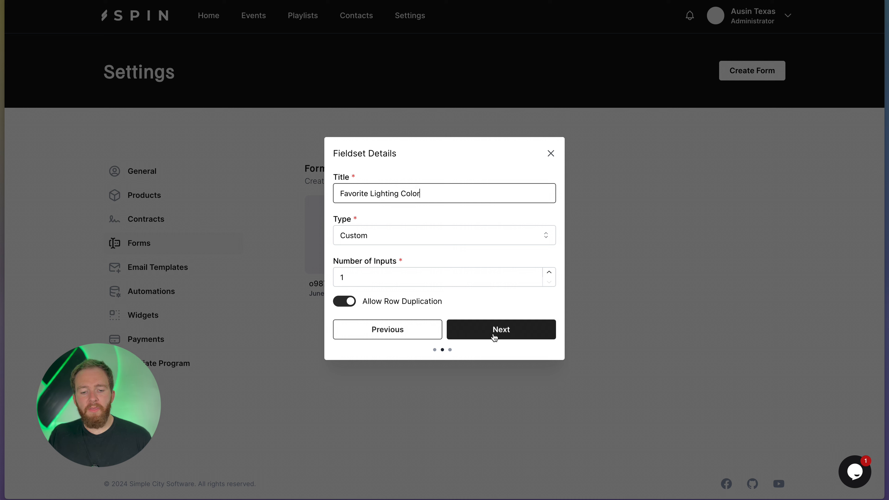
click(352, 302)
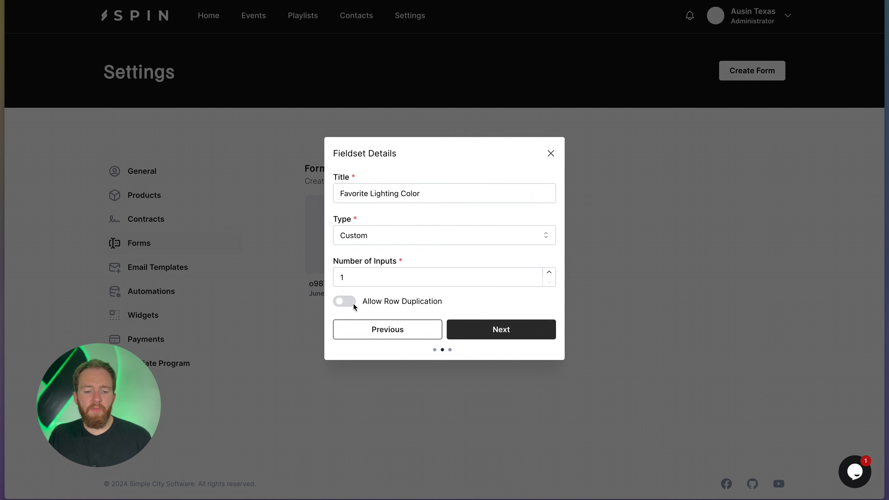
click(507, 332)
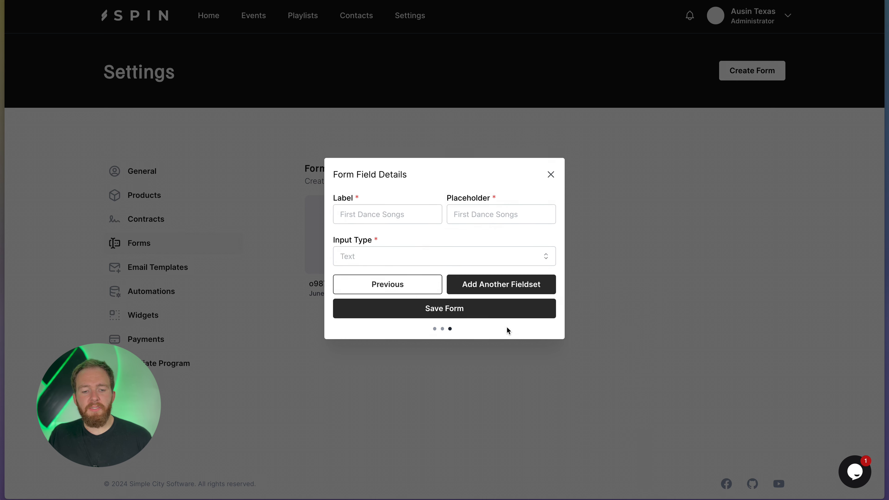
Define the custom field with label "Color", placeholder "Red" and input type Text, and save the form
click(417, 213)
text(Color)
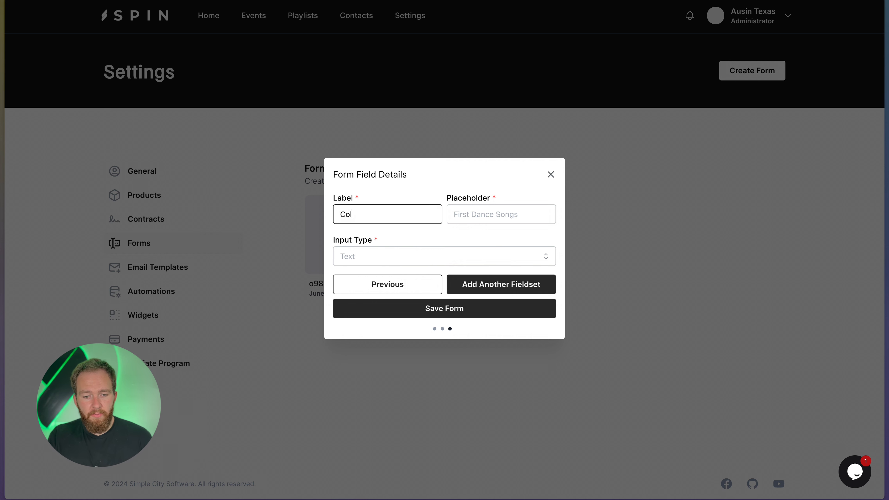
key(Tab)
text(Red)
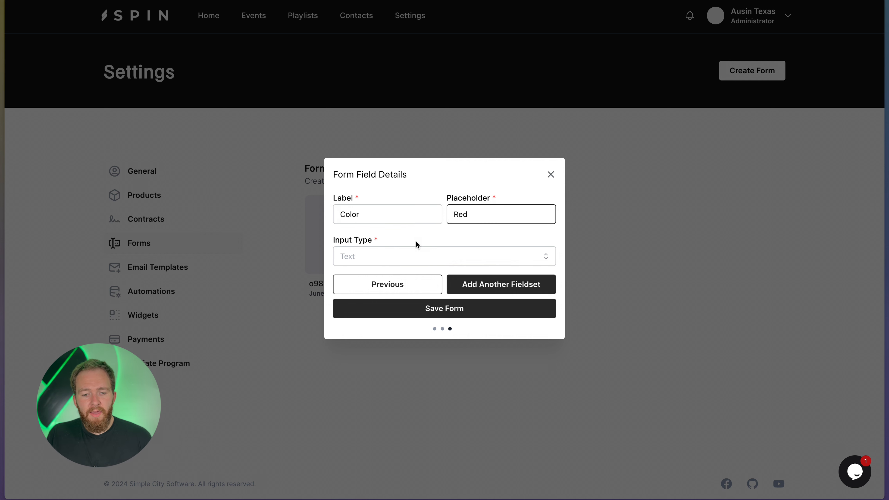
click(415, 255)
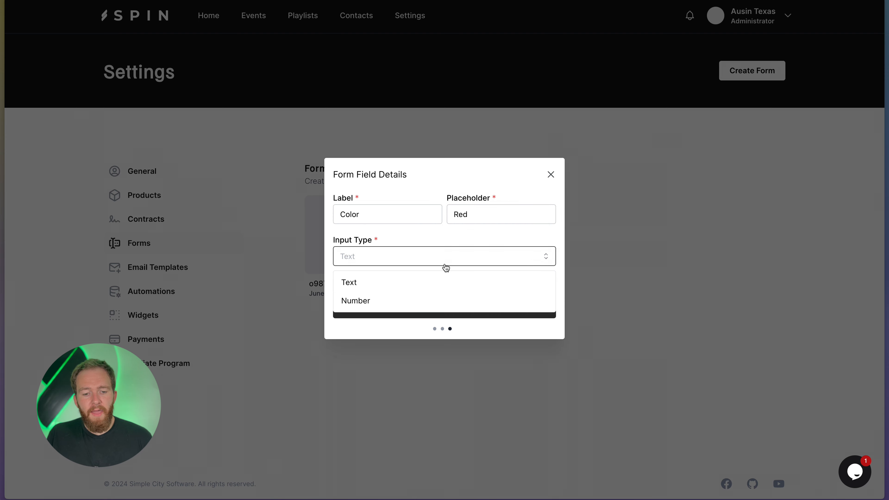
click(353, 285)
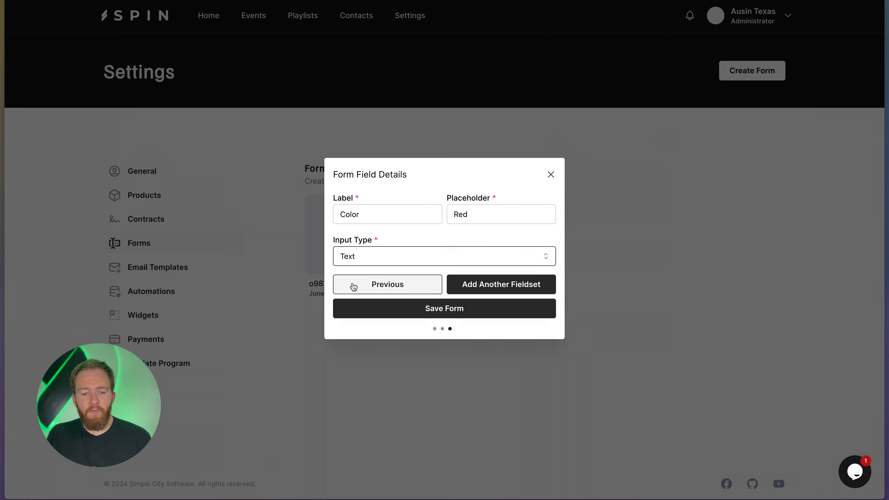
click(440, 240)
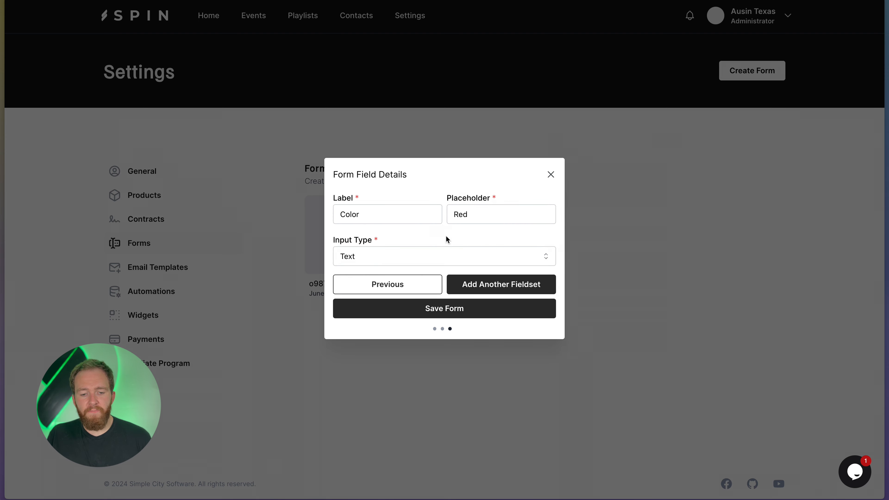
click(451, 312)
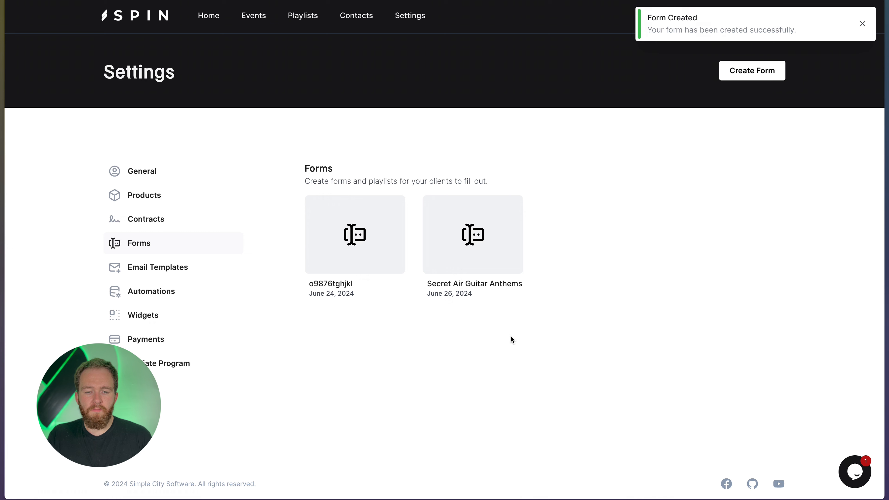